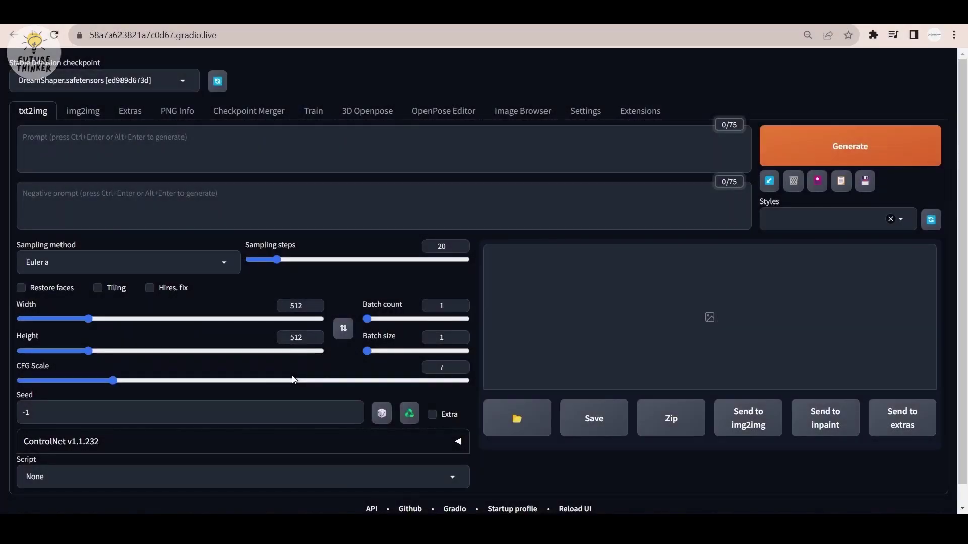
scroll(575, 325, down, 1)
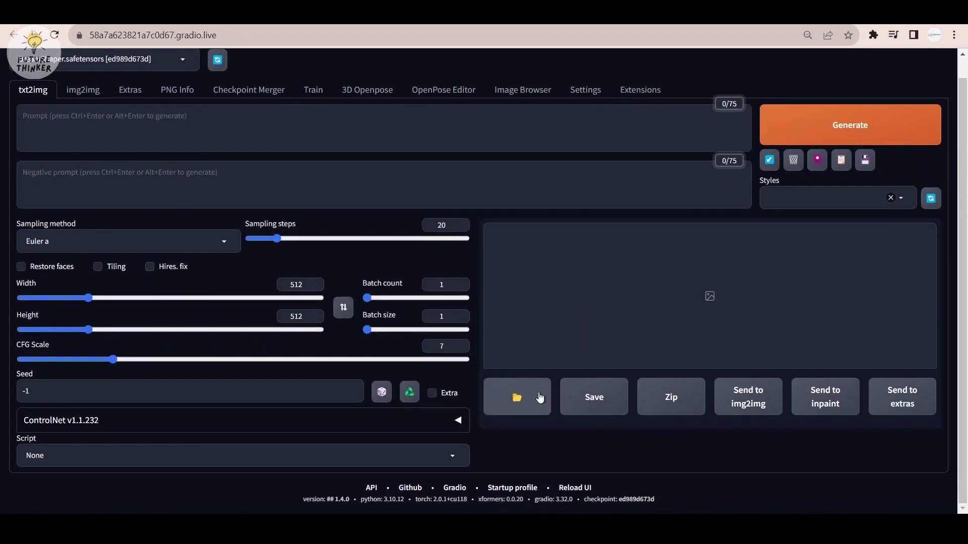
Step: Switch the script to One Button Prompt and set prompt complexity to 7
click(449, 457)
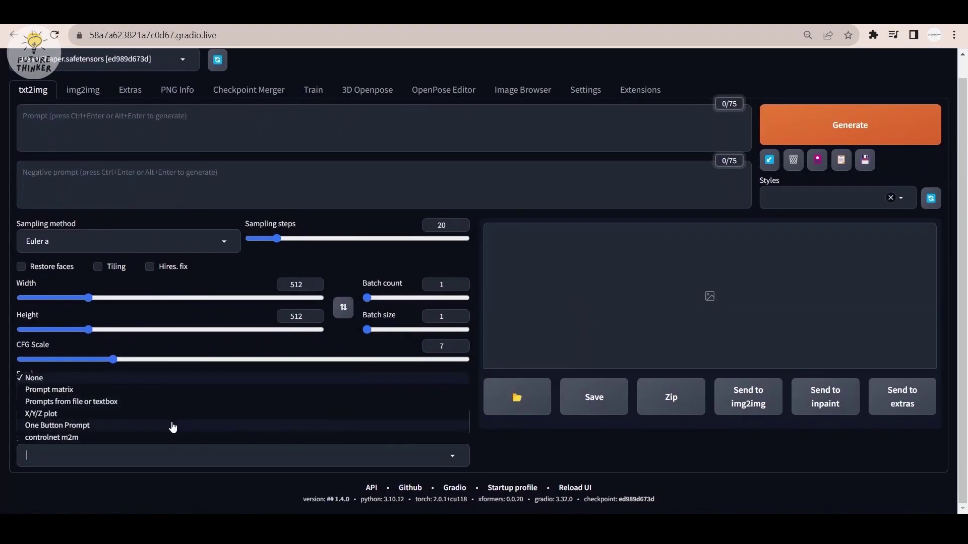
click(114, 426)
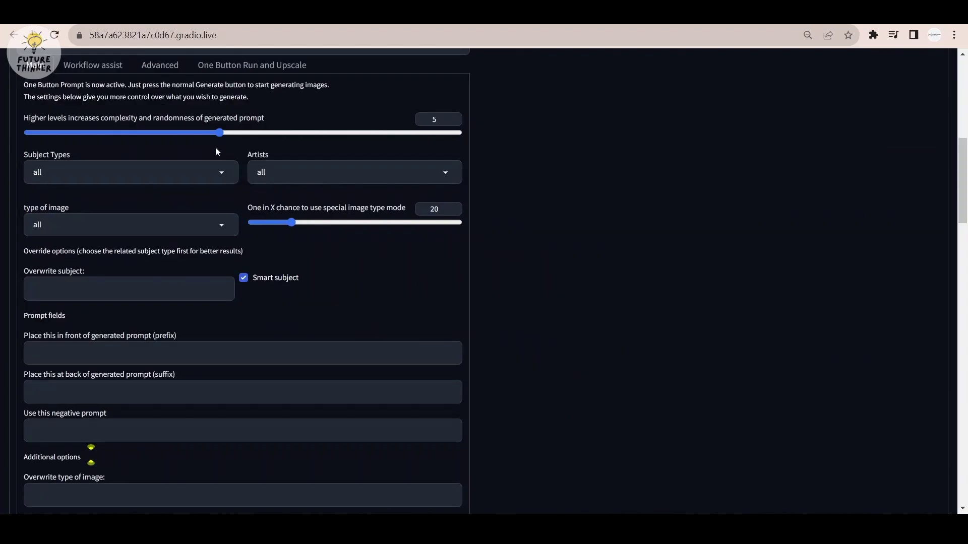
drag(217, 133, 314, 133)
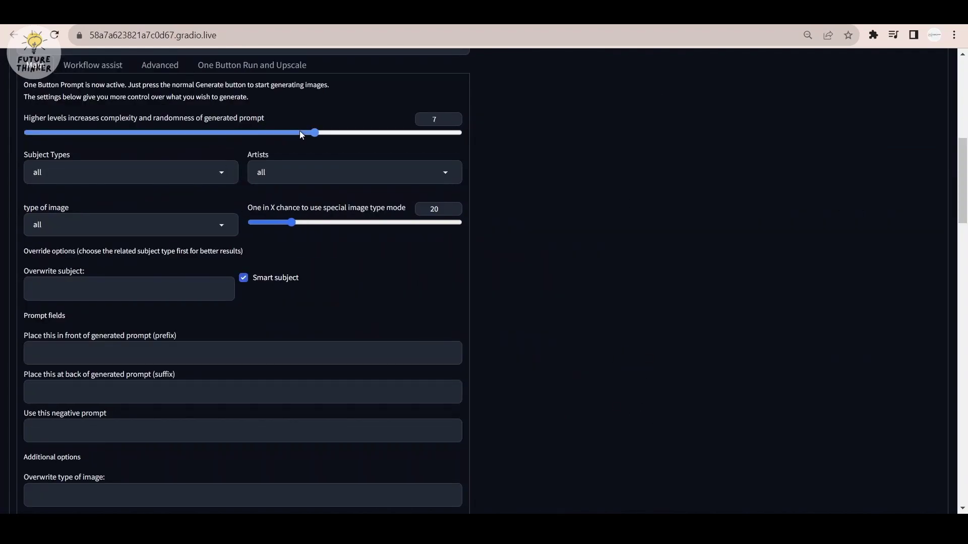
Step: Choose humanoid as the subject type and character as the artist style
click(213, 169)
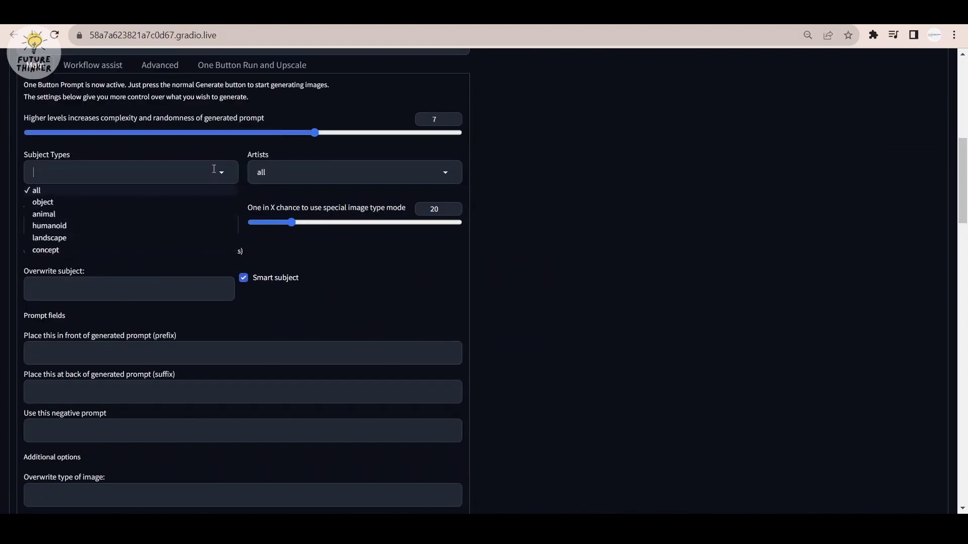
click(50, 226)
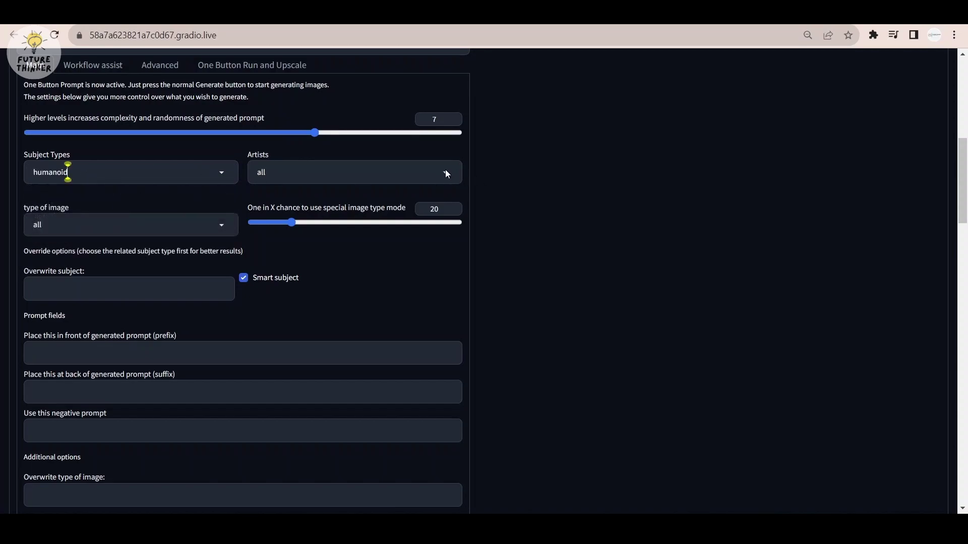
click(445, 173)
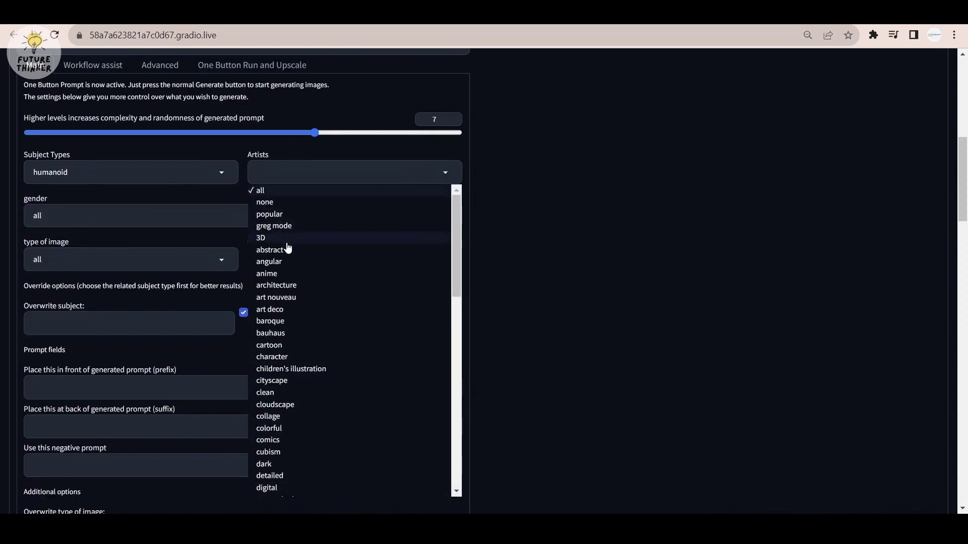
click(272, 355)
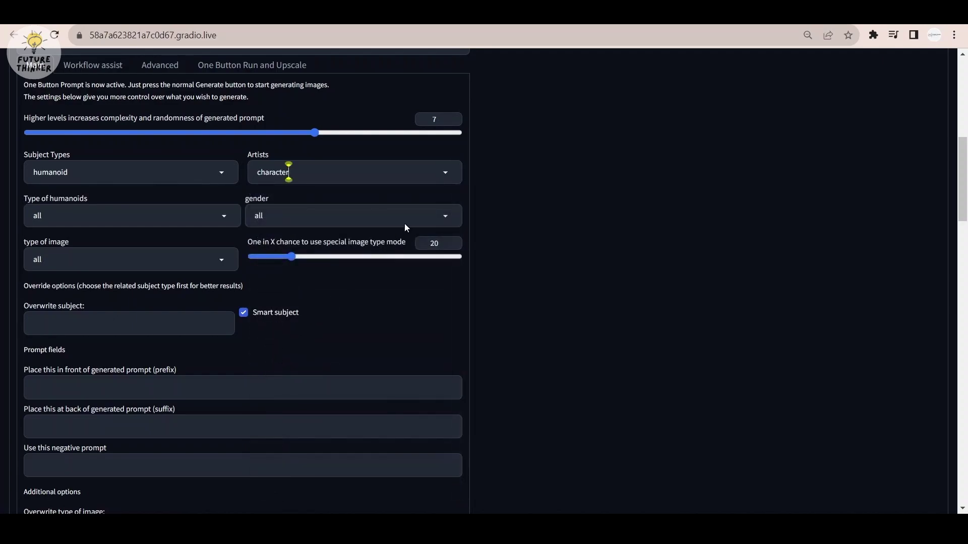
Step: Set gender to male, keep image type all, and set special image chance to 25
click(439, 212)
click(261, 245)
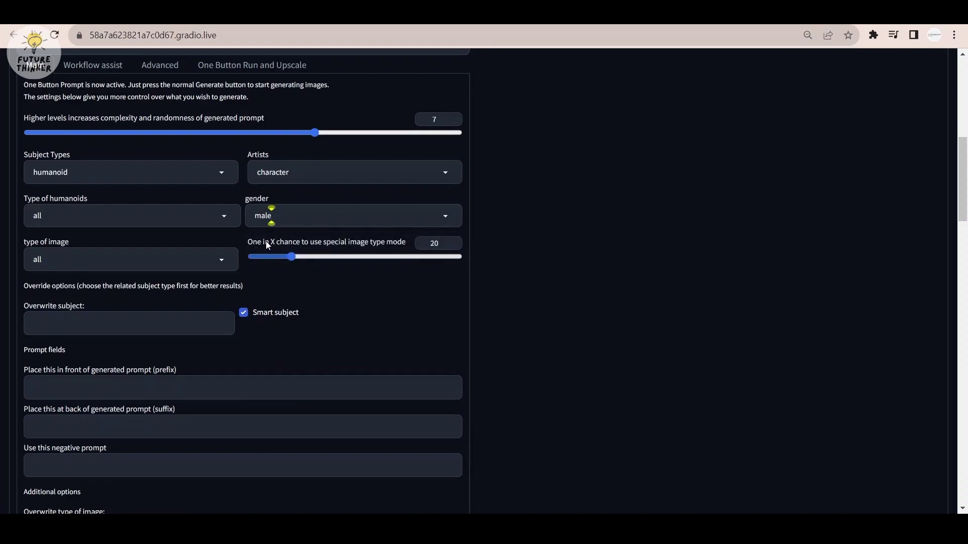
click(222, 260)
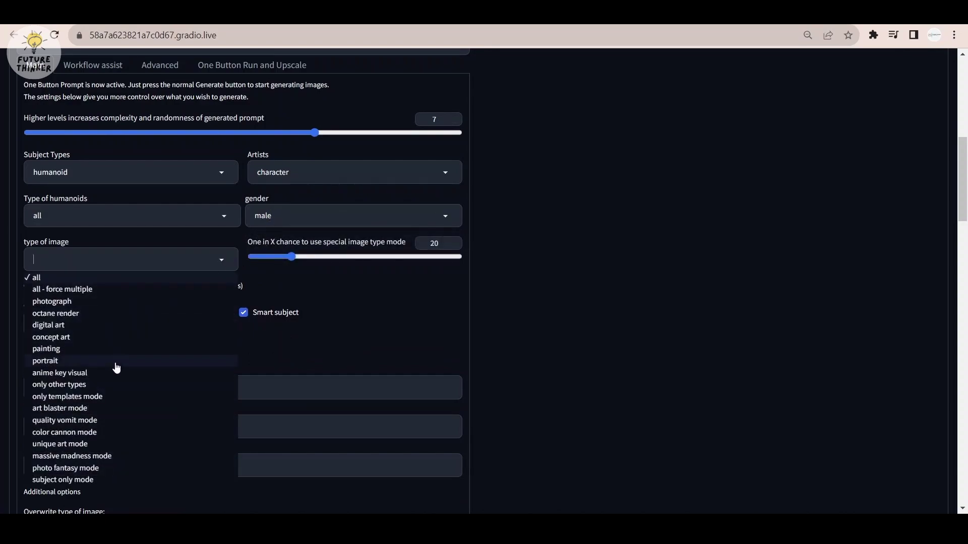
click(36, 277)
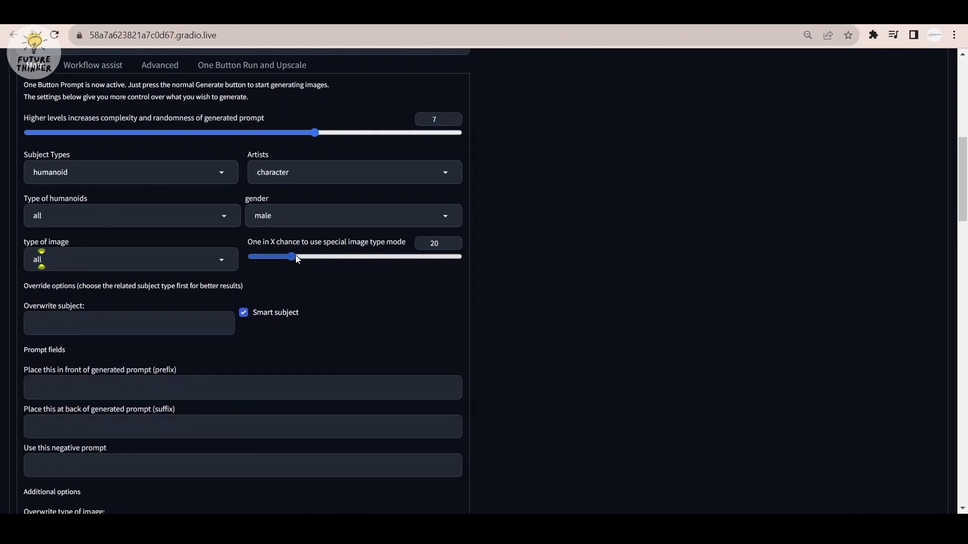
drag(295, 259, 303, 255)
Step: Enter prefix 'high quality, body builder,' and suffix 'masterpiece, clear face, highres', then show Workflow assist
click(328, 387)
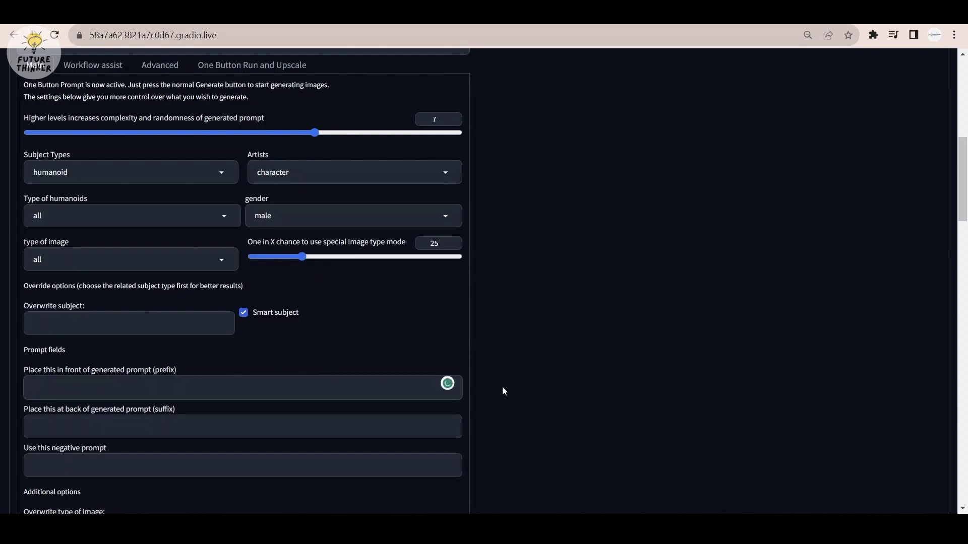
text(high quality)
text(,)
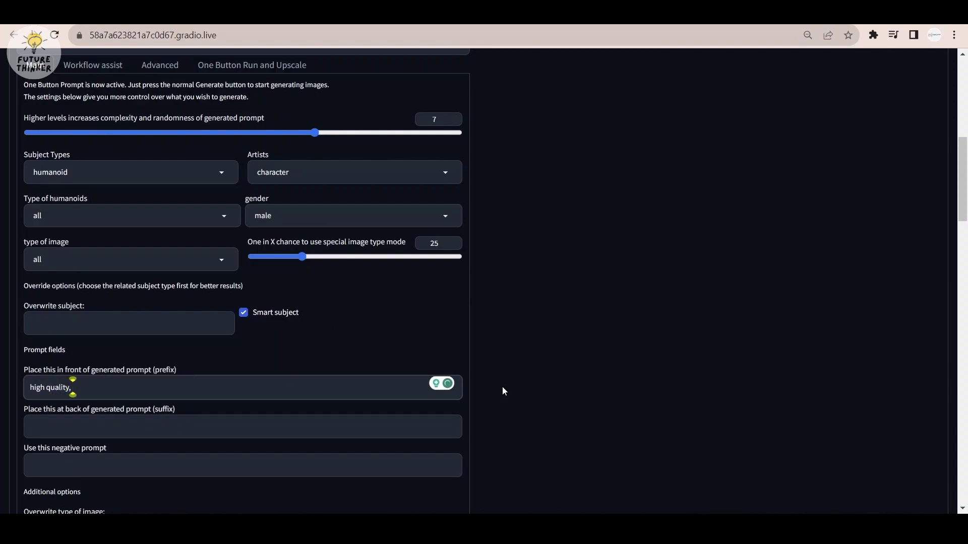
text( body b)
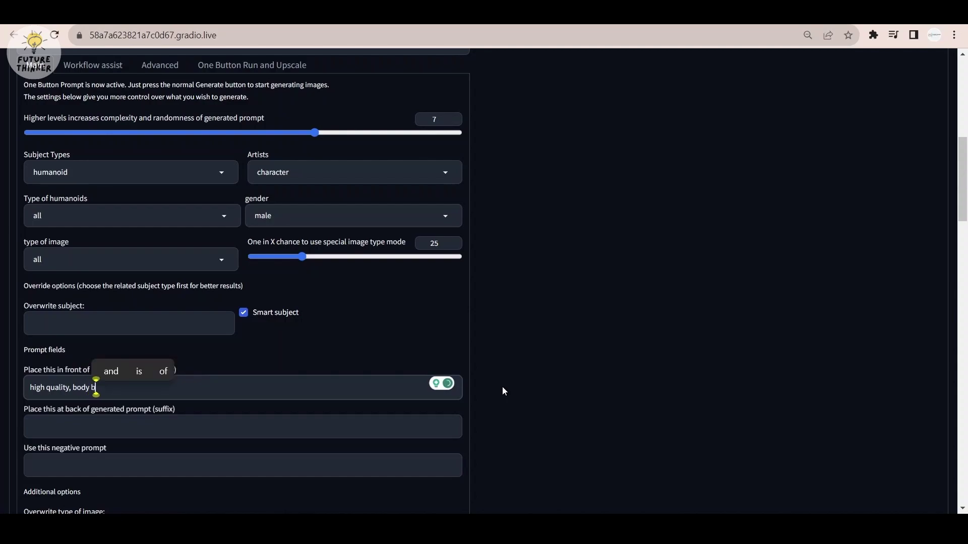
text(uilder,)
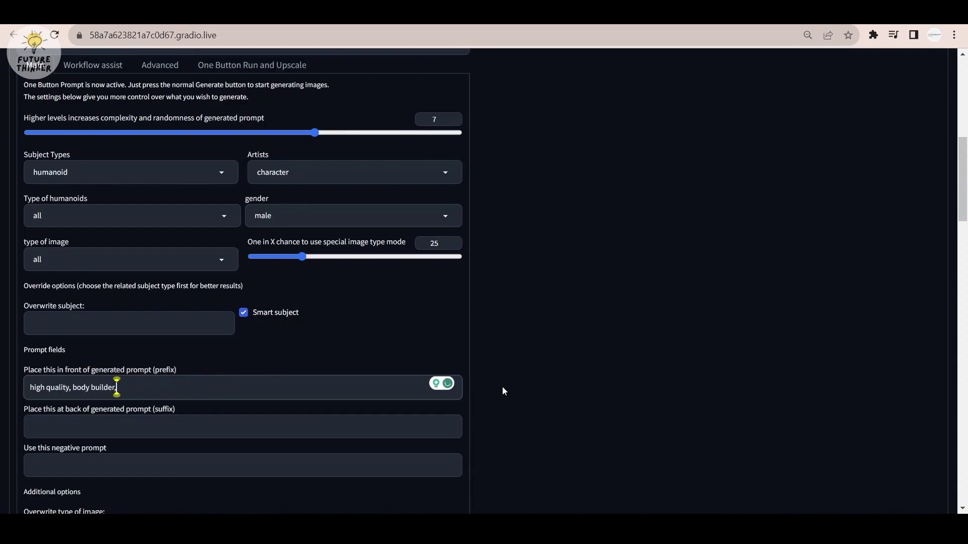
click(442, 426)
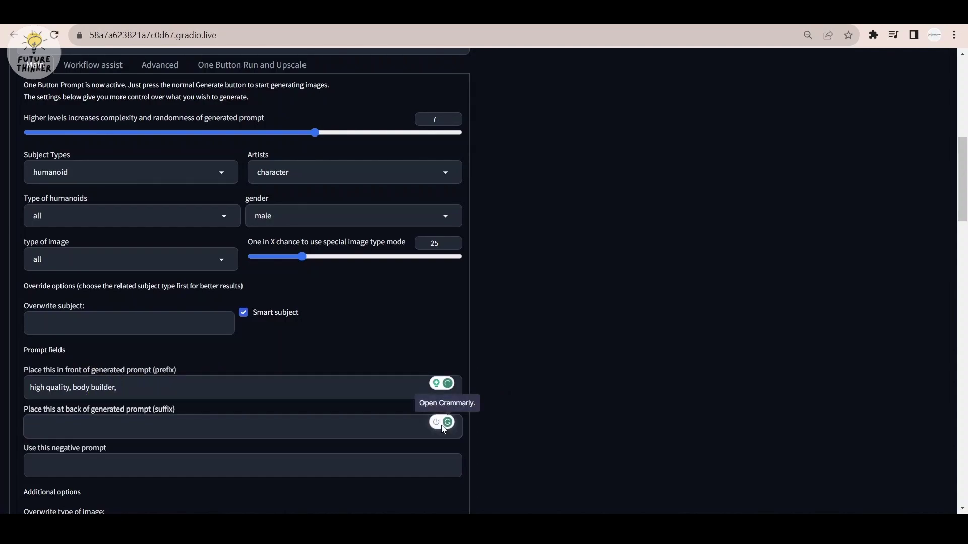
text(masterpiece, clea)
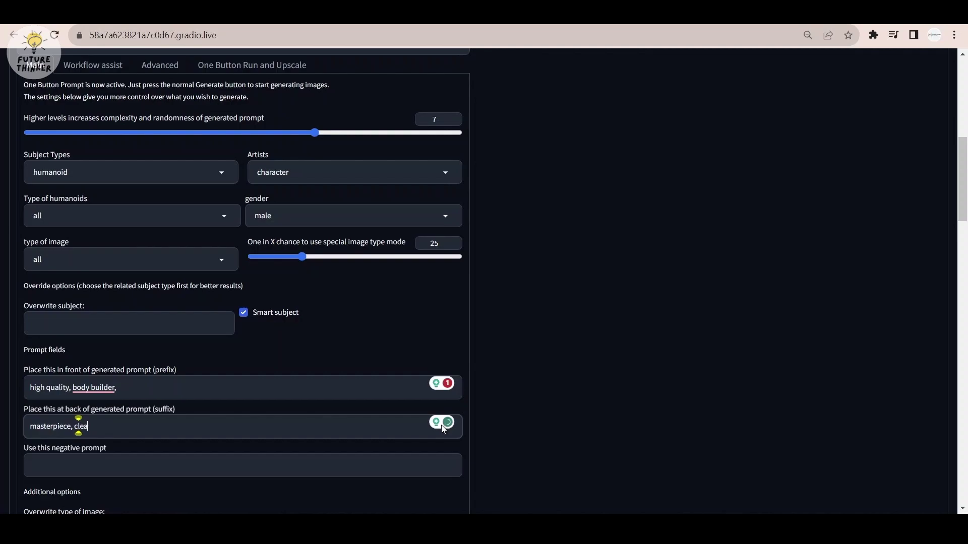
text(r face, h)
text(igh)
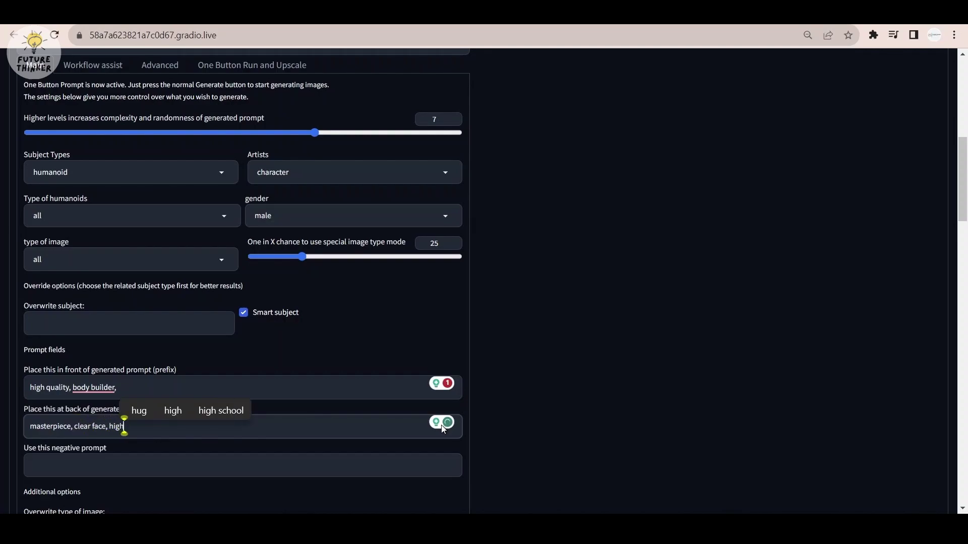
text(res,)
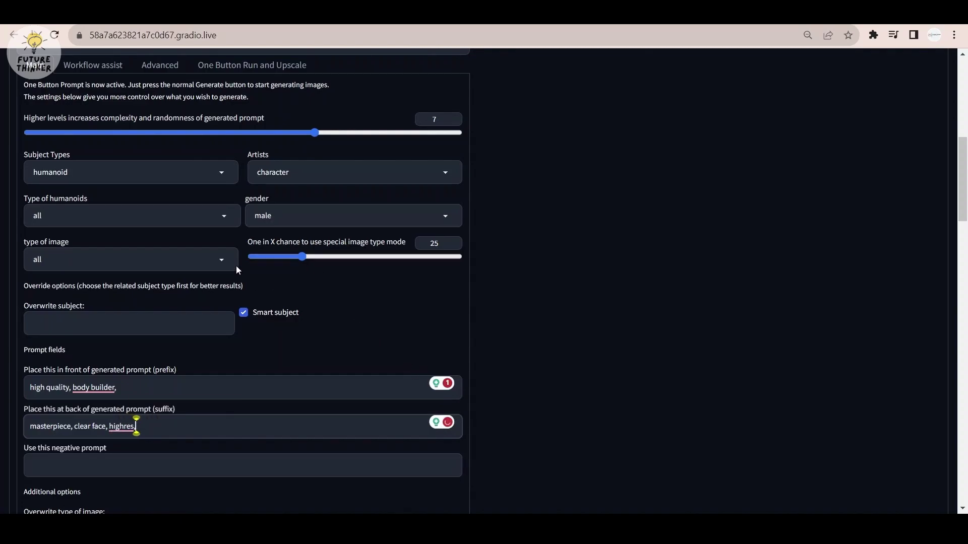
click(93, 65)
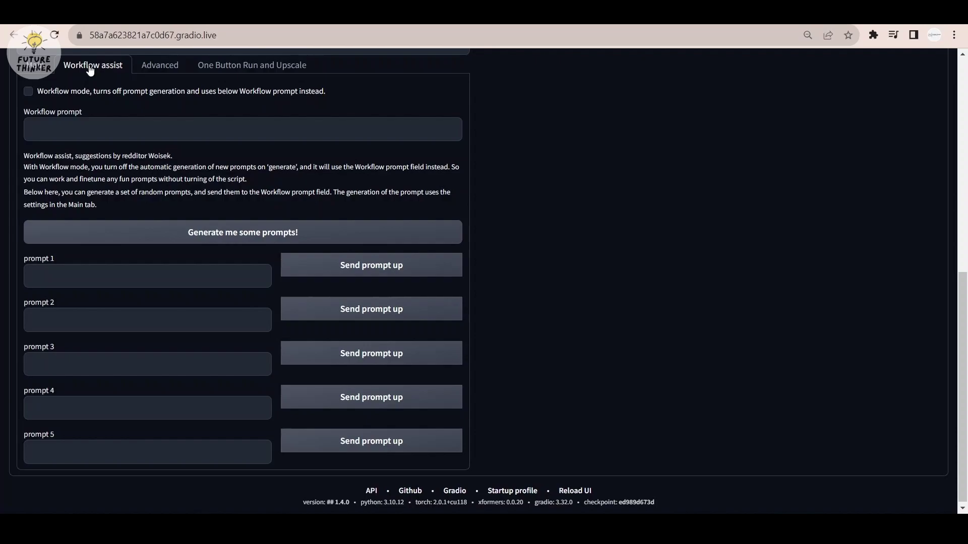
Step: Generate random prompts and send the second body builder prompt up to txt2img
click(247, 239)
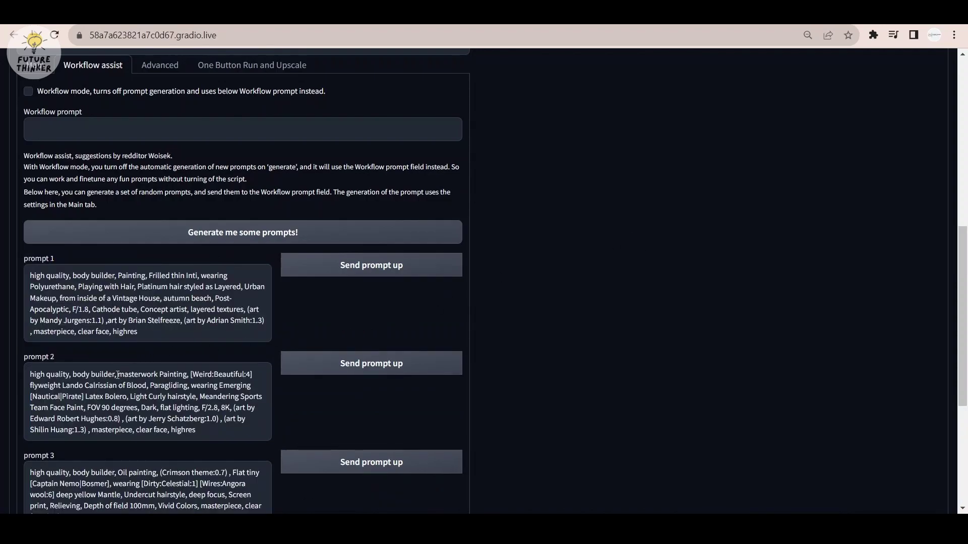
drag(117, 375, 31, 374)
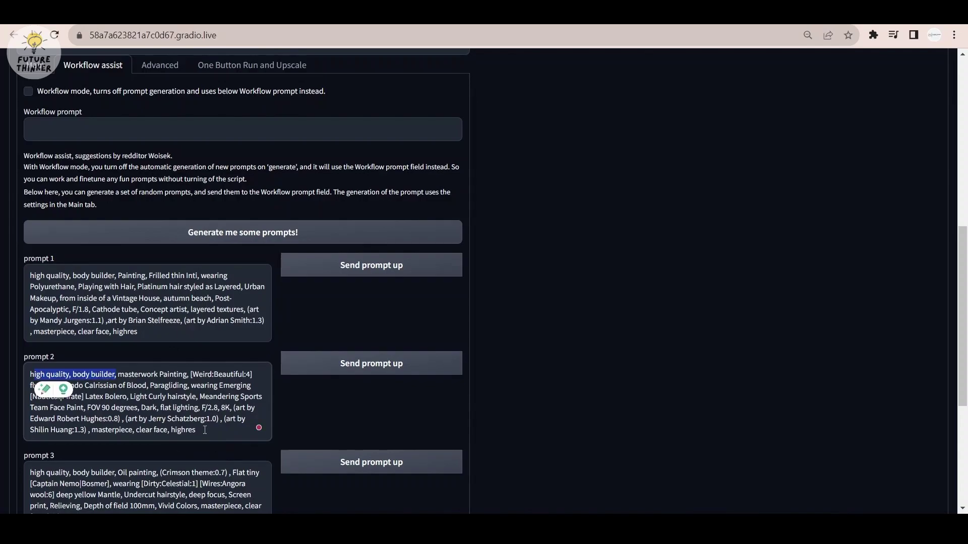
drag(198, 430, 32, 374)
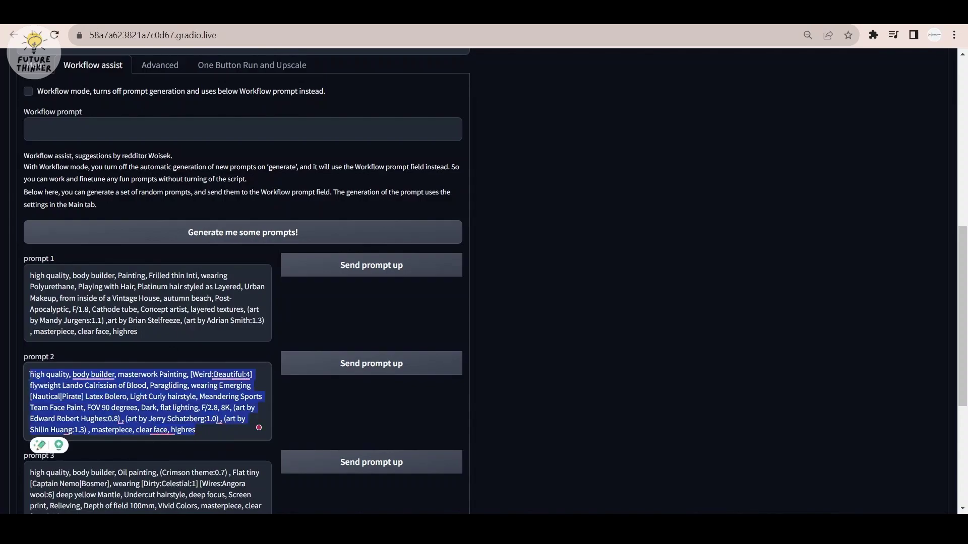
click(393, 366)
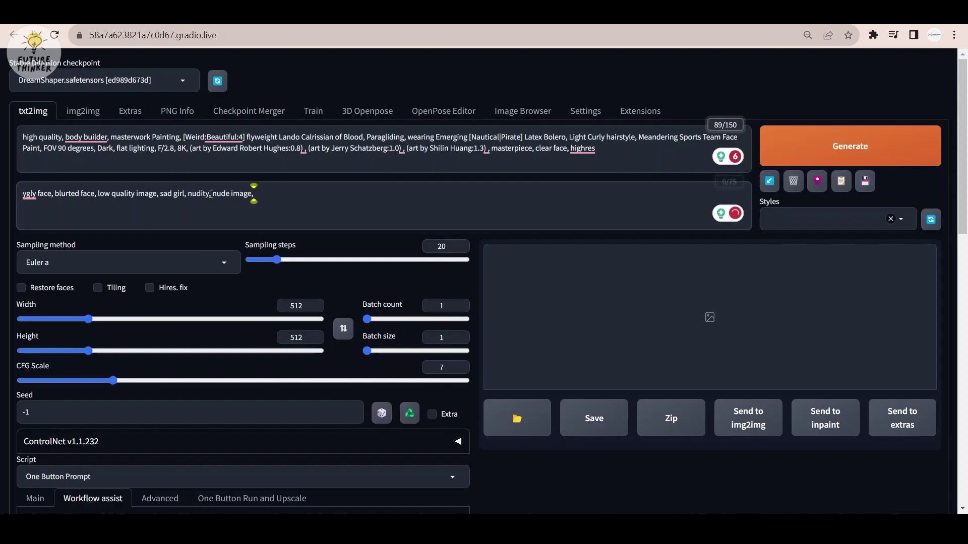
Step: Keep Euler a as the sampler and set sampling steps to 25
click(224, 263)
click(36, 280)
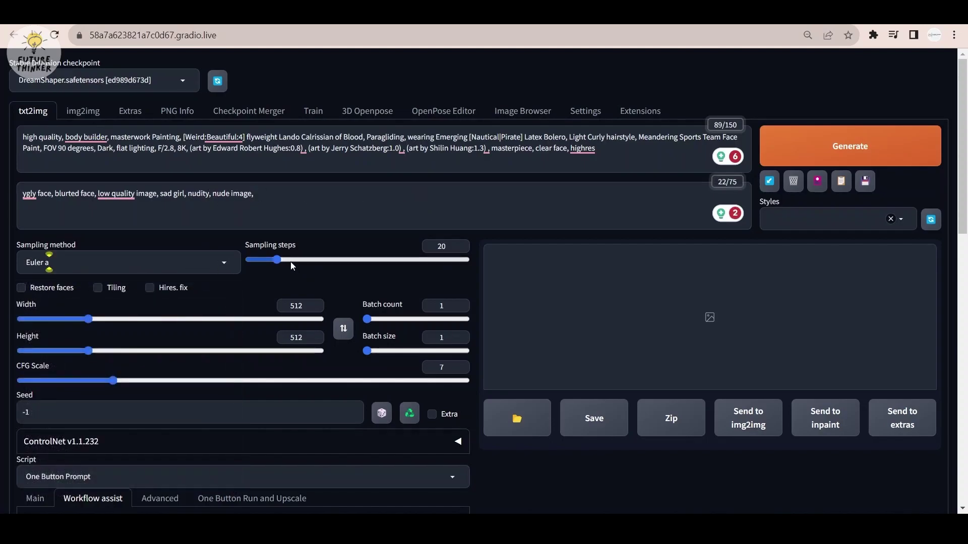
drag(278, 261, 280, 262)
scroll(276, 289, down, 2)
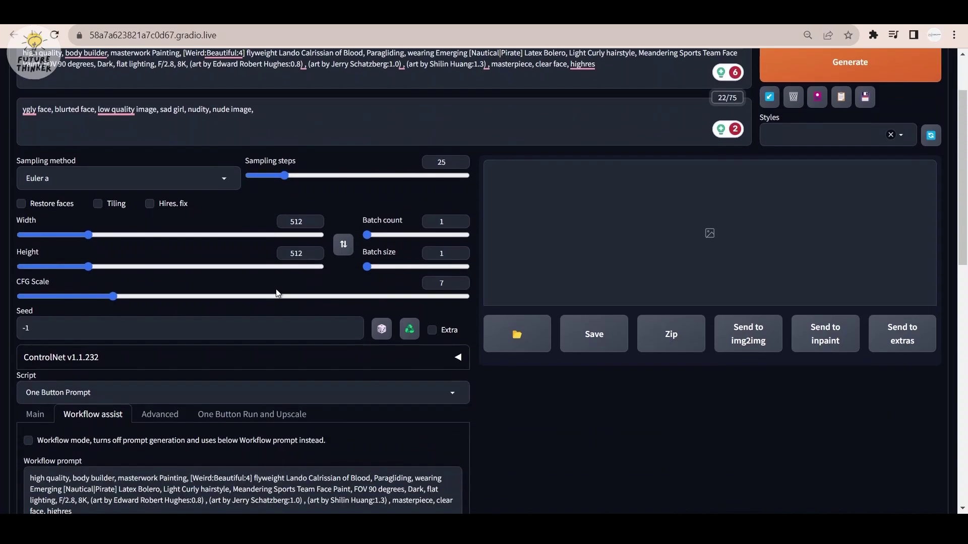
scroll(385, 238, up, 2)
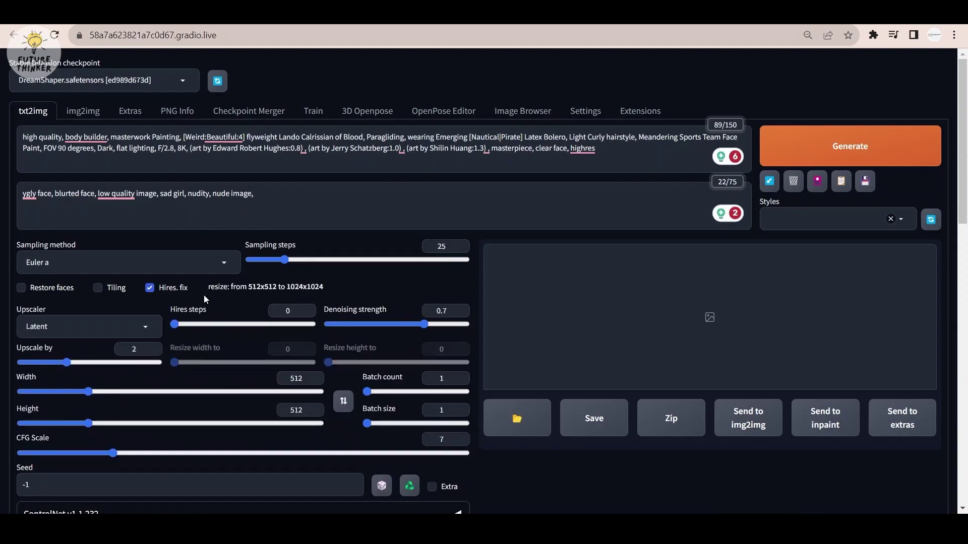
Step: Use 12 hires steps, 0.9 denoising strength and the 4x-UltraSharp upscaler
drag(176, 323, 186, 323)
drag(425, 325, 442, 325)
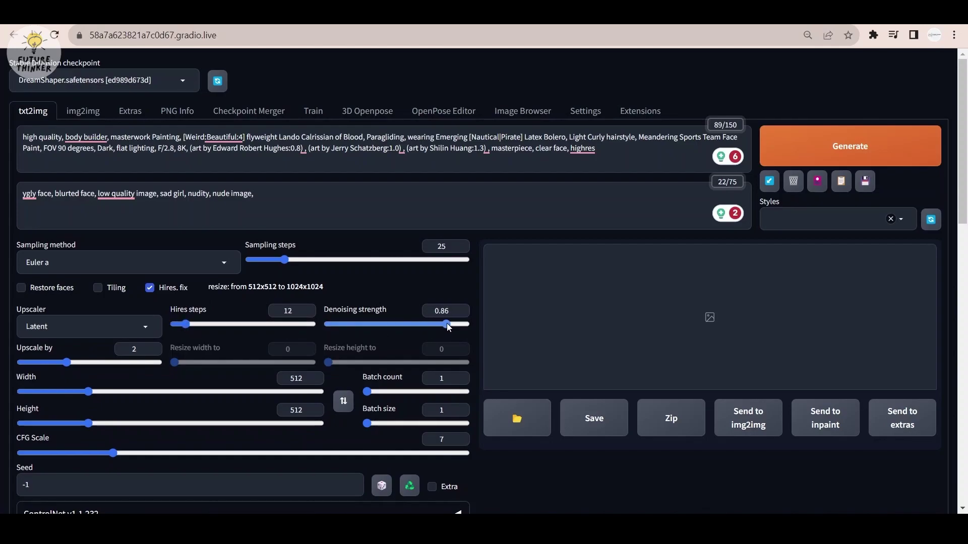
click(147, 326)
click(64, 227)
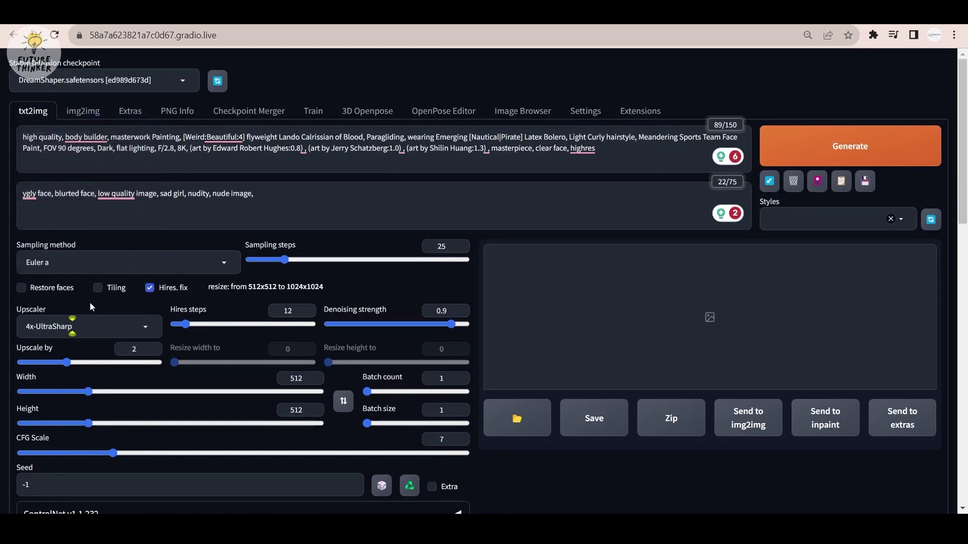
Step: Generate the black-and-white tattooed bodybuilder portrait, view it full size, then edit the prefix
click(800, 158)
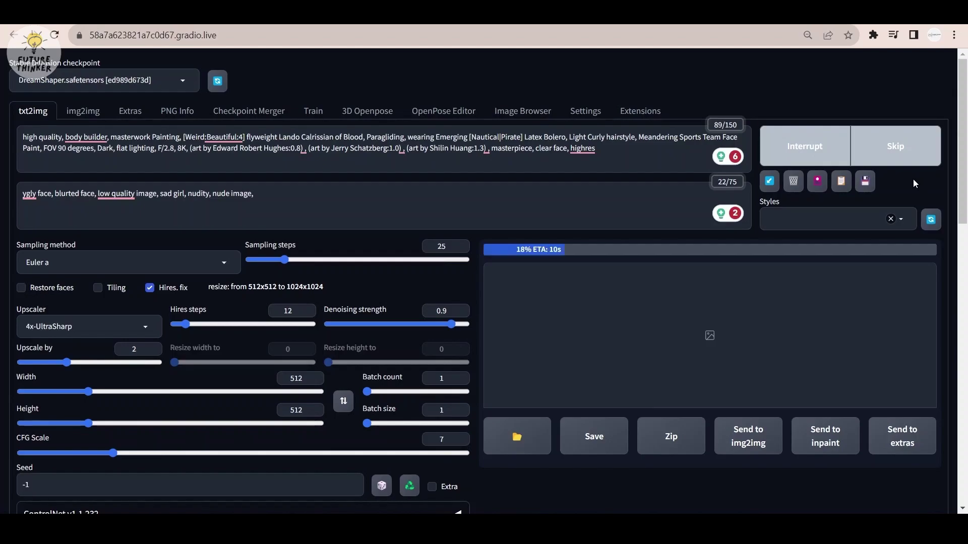
click(685, 302)
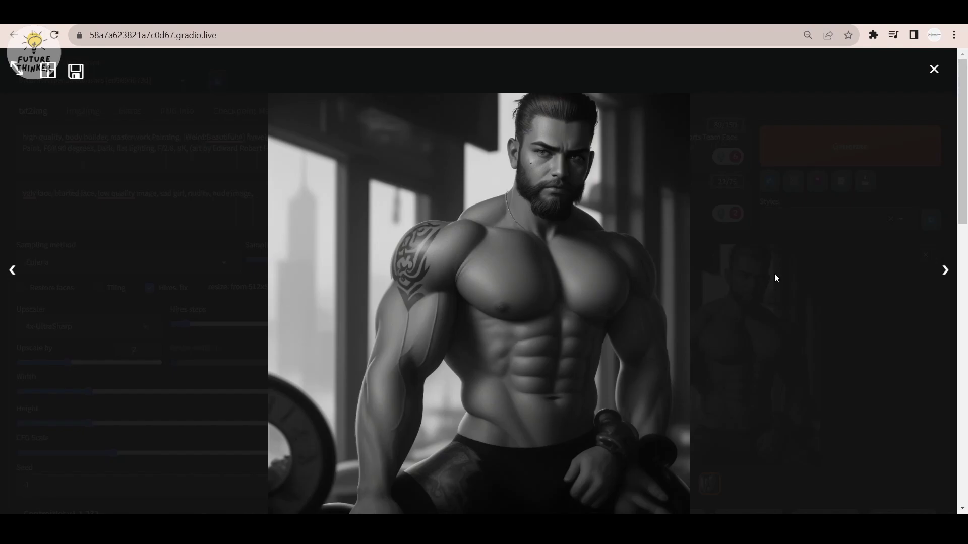
click(872, 277)
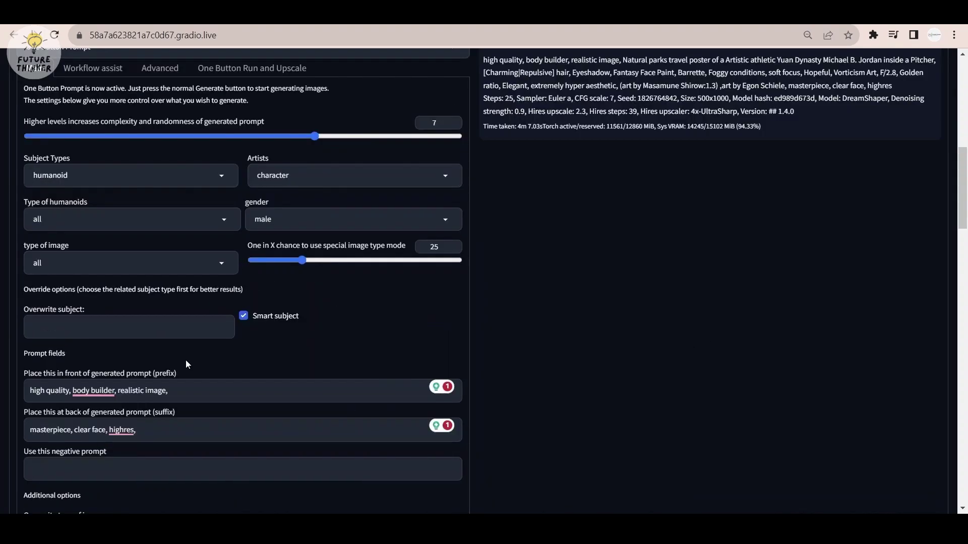
click(188, 389)
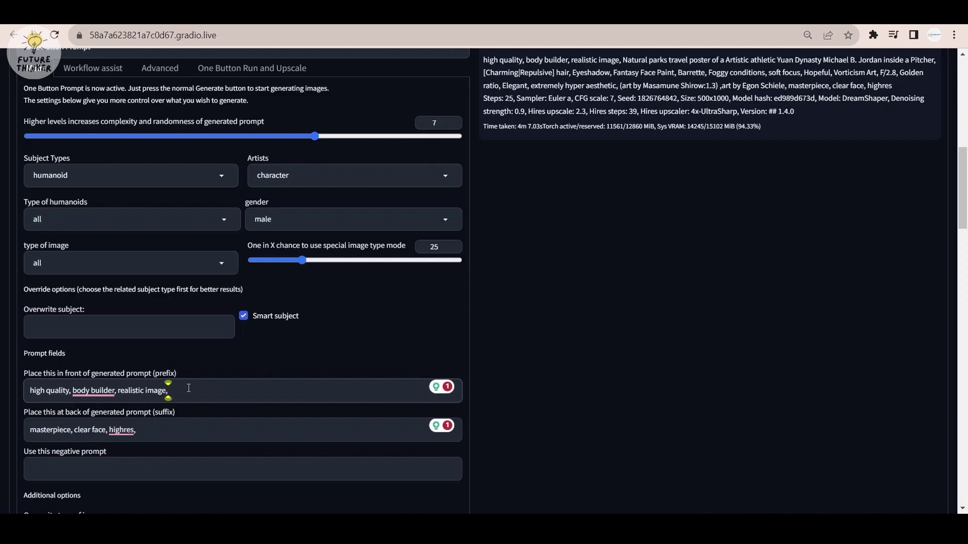
text(n)
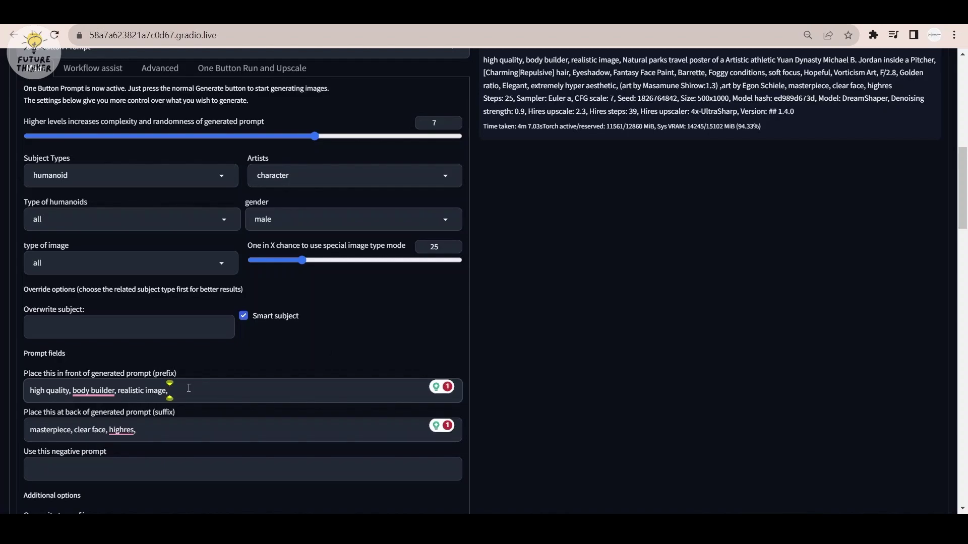
text(o blur)
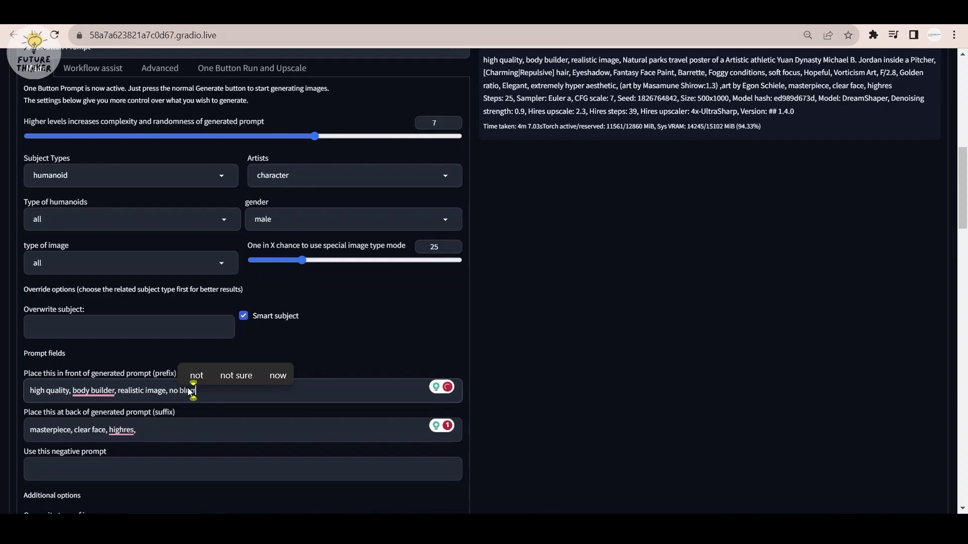
text(red base)
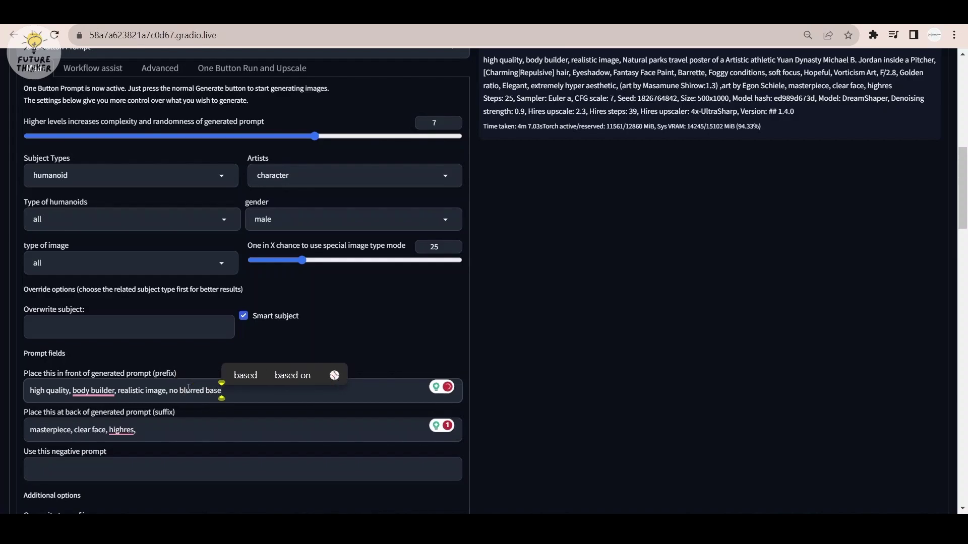
Step: Generate a fresh set of random prompts from Workflow assist
click(92, 68)
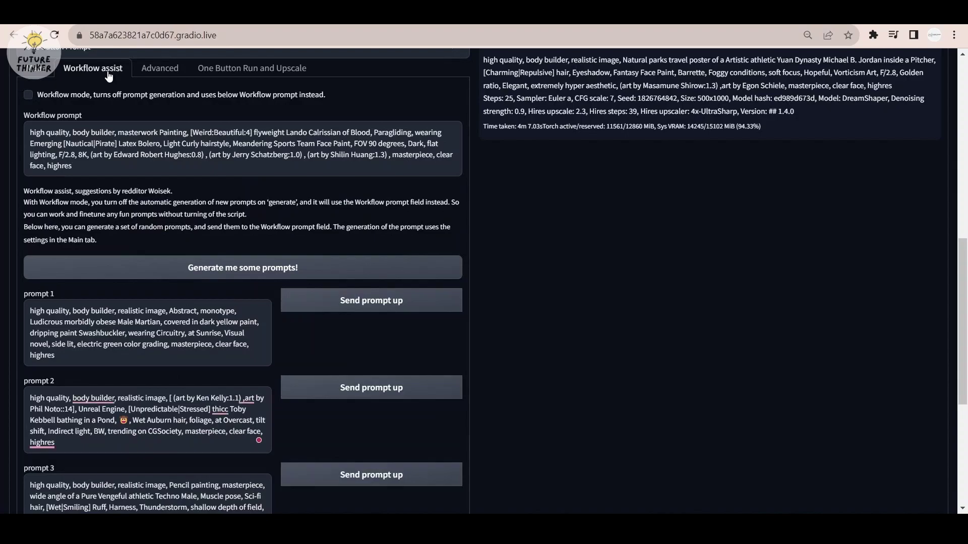
click(250, 267)
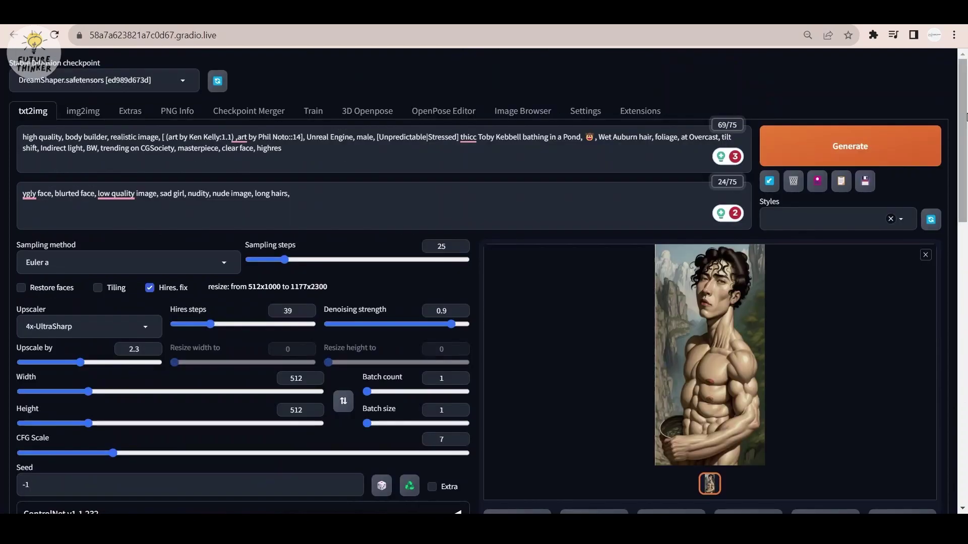
Step: Replace the main prompt with a pasted cyberpunk-armor heavyset figure prompt
triple_click(469, 144)
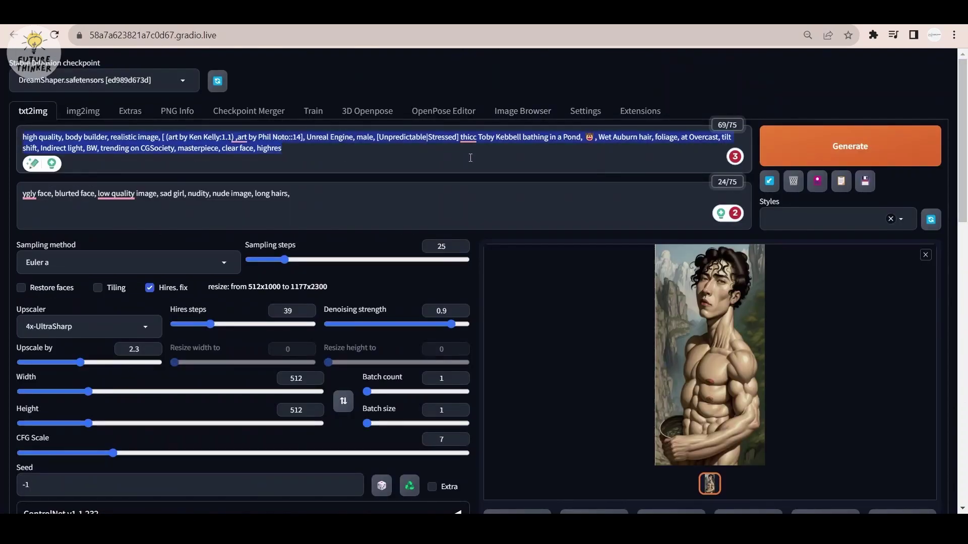
text(high quality, body builder, realistic image, no blurred base, (art by William-Adolphe Bouguereau:1.2) ,art by Ben Hatke, lithography print, Oil painting, Drawing of a Hypnotic Pure heavyset Brother wearing Cyberpunk metal armor with Maroon neon lines, cyberpunk city street in neo-tokyo, nighttime, neon electric color lights, nebula, metals, Level Backpack, Body Tattoos, Stormy weather, soft focus, Simple illustration, Lustful, dtx, Accent lighting, L USM, masterpiece, clear face, highres)
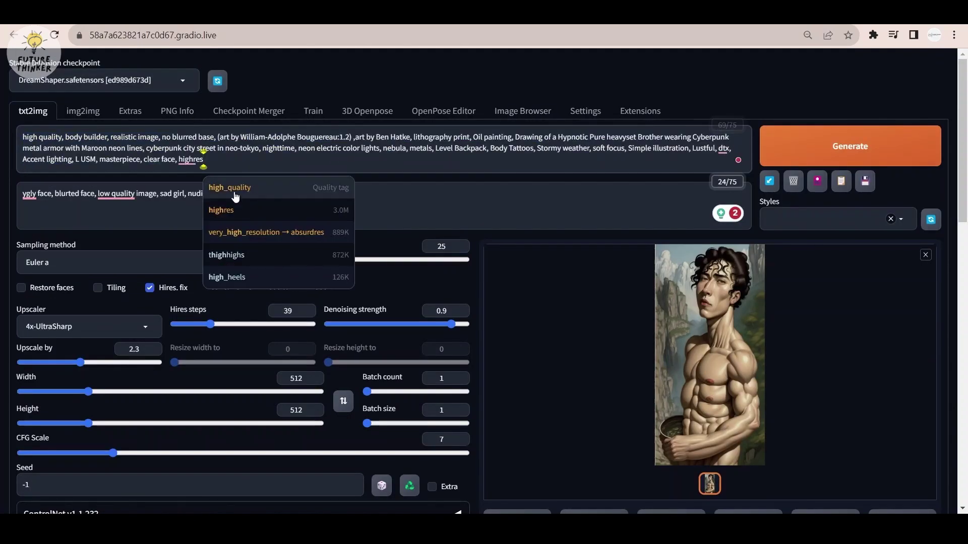
click(237, 190)
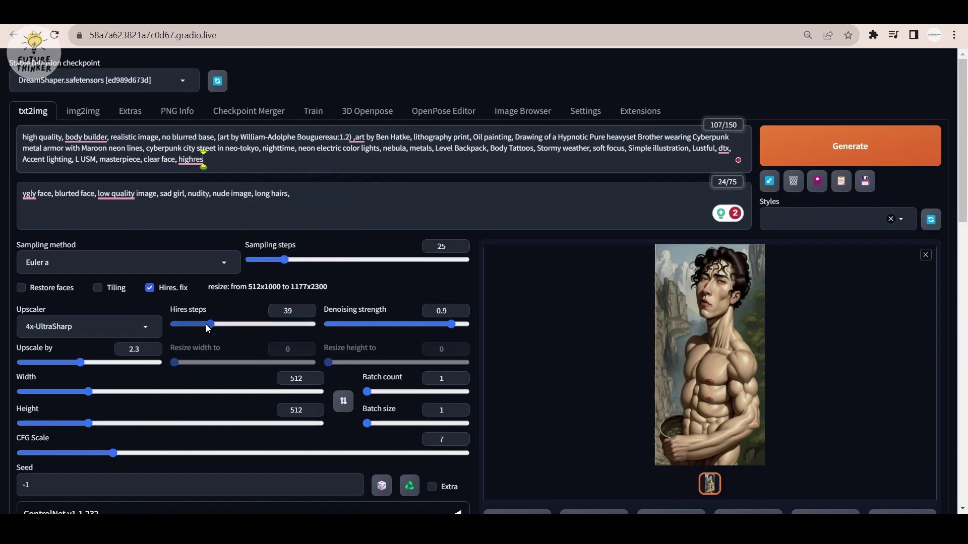
Step: Set hires steps to 26 and upscale by 2, then generate the image
drag(210, 325, 198, 324)
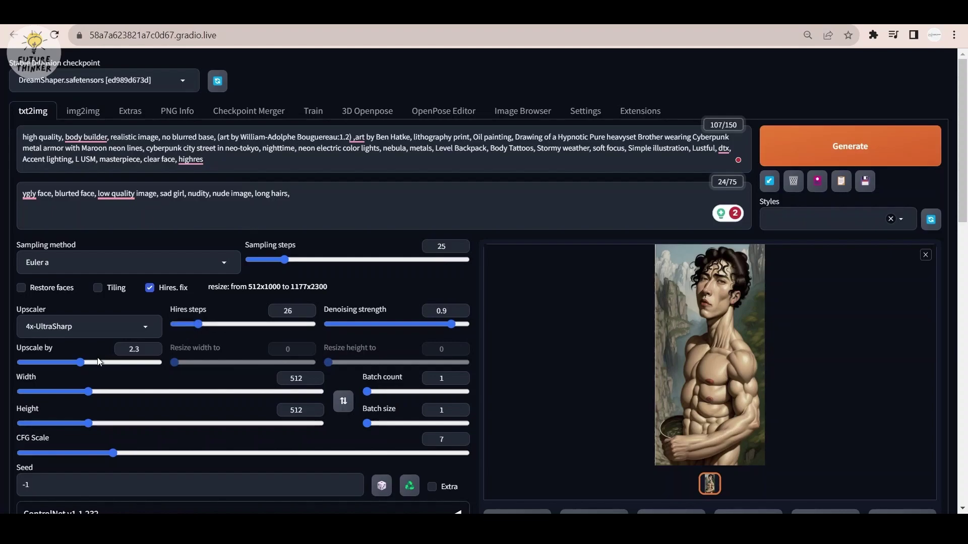
drag(80, 362, 67, 361)
click(801, 151)
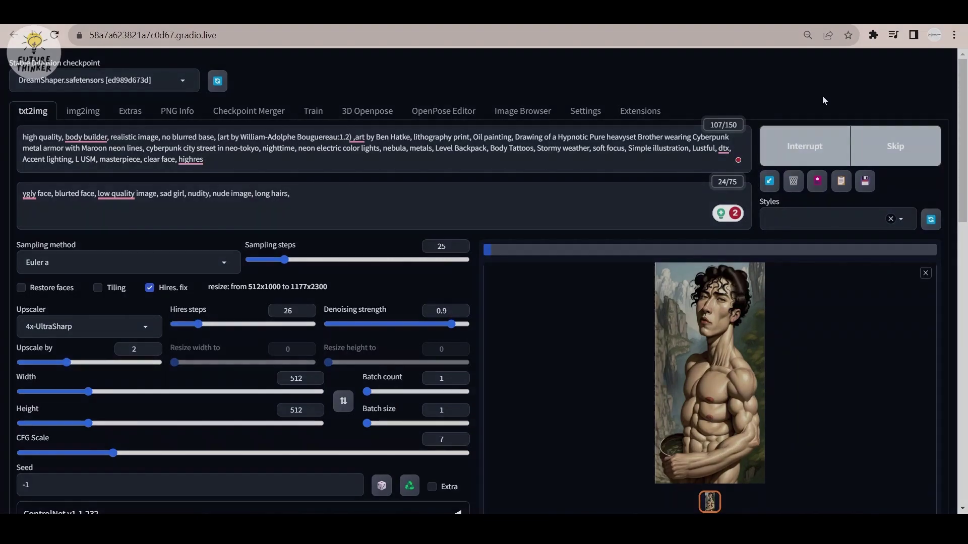